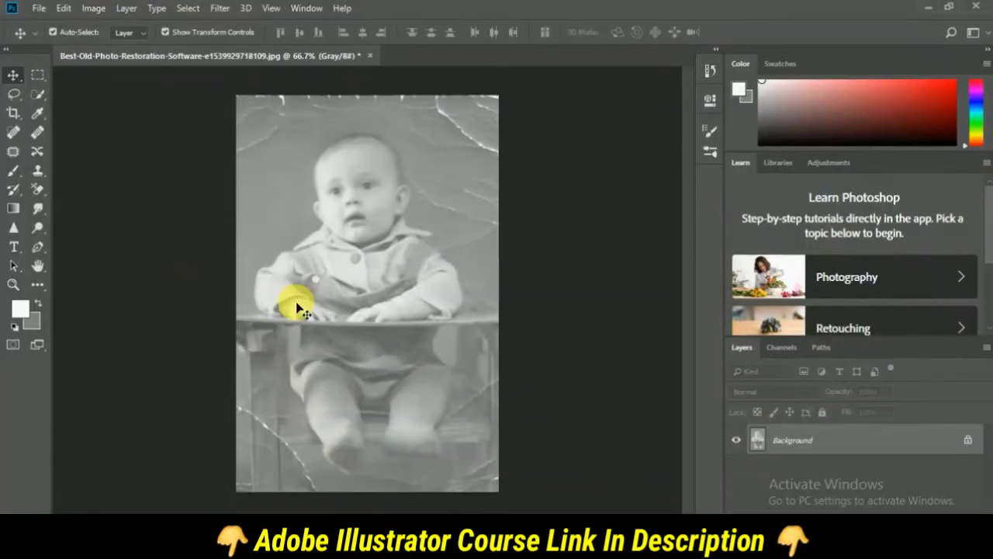
Select the Patch tool and convert the locked Background layer into an editable Layer 0.
click(11, 155)
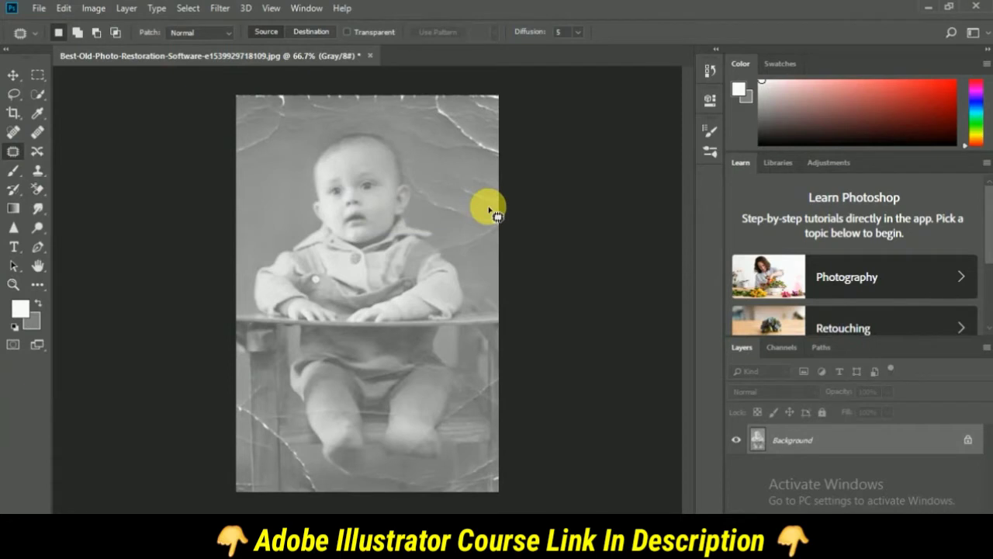
double_click(805, 450)
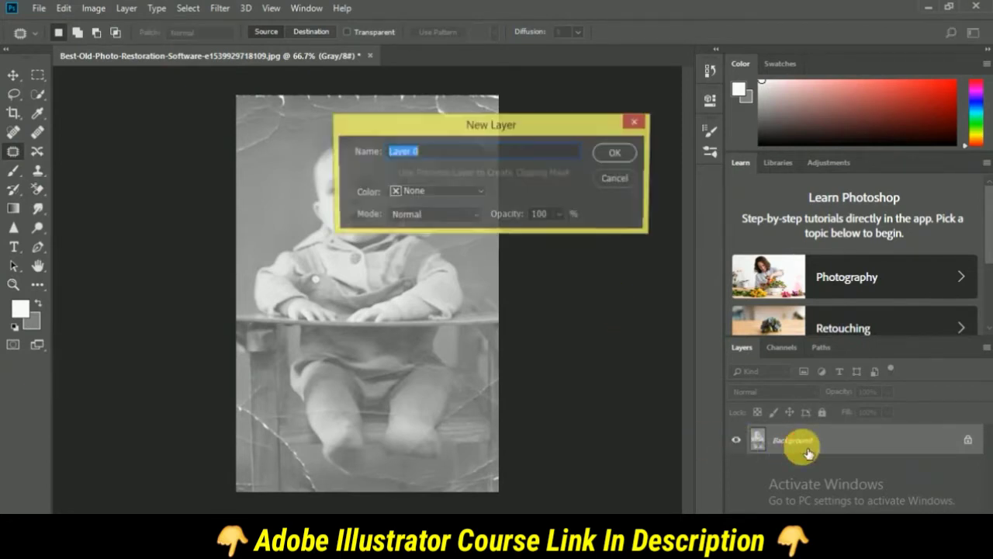
click(618, 155)
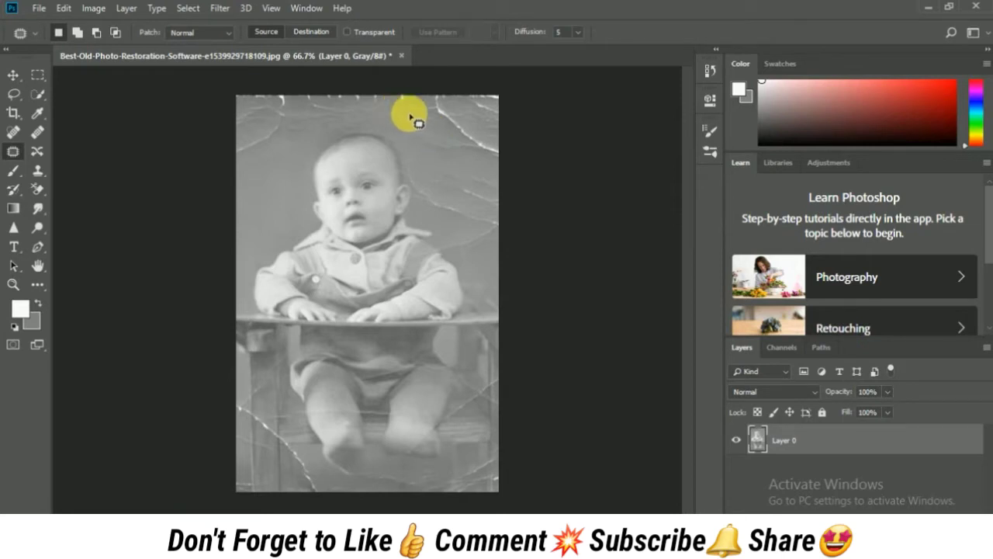
Patch the crack at the photo's top-right with nearby clean background texture.
mouse_move(443, 109)
mouse_down()
mouse_move(443, 123)
mouse_move(396, 122)
mouse_up()
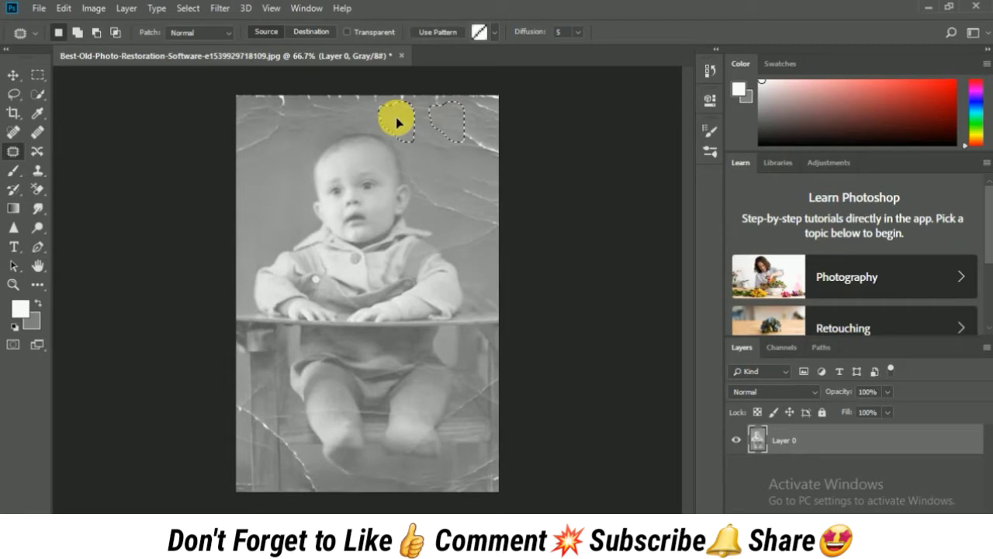
drag(396, 122, 395, 122)
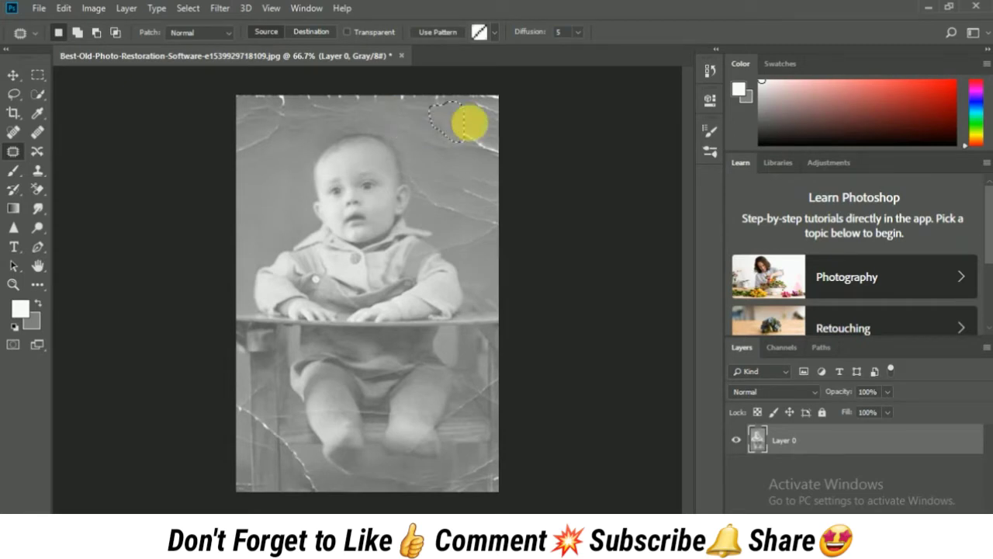
mouse_move(470, 126)
mouse_down()
mouse_move(463, 148)
mouse_move(461, 122)
mouse_move(497, 147)
mouse_move(489, 152)
mouse_up()
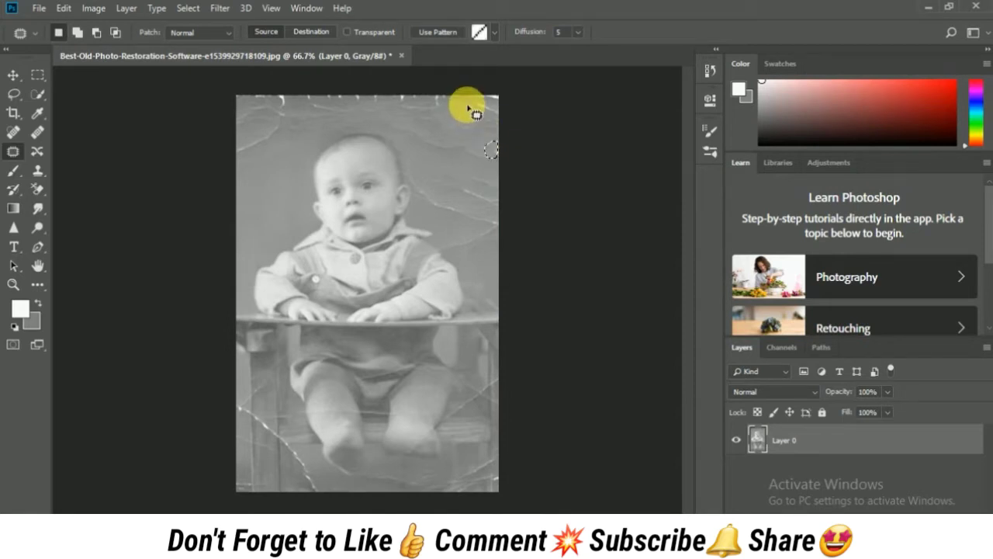
click(470, 111)
Patch the crease in the top-right corner and outline a crack along the top edge.
drag(470, 111, 468, 113)
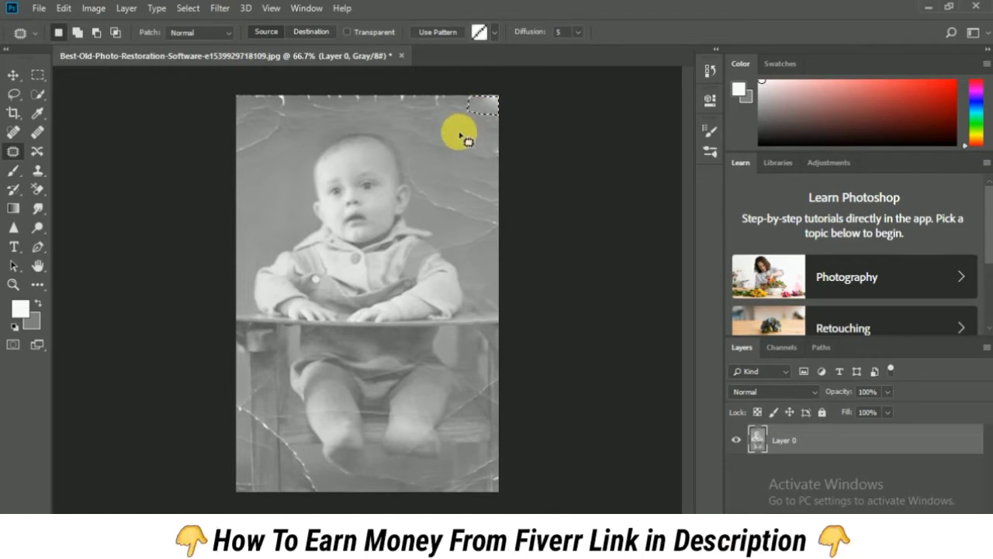
mouse_move(465, 117)
mouse_down()
mouse_move(398, 108)
mouse_move(405, 107)
mouse_up()
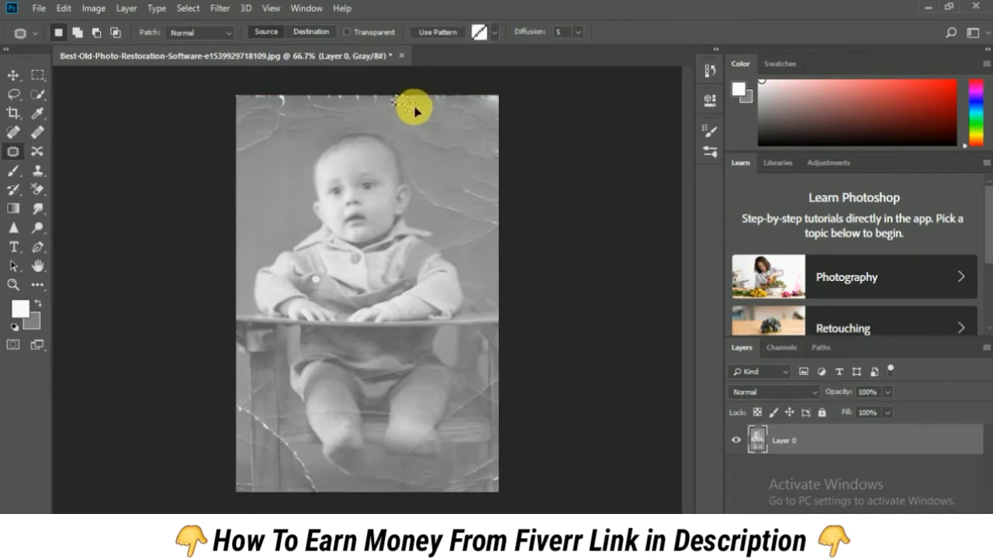
key(ctrl+d)
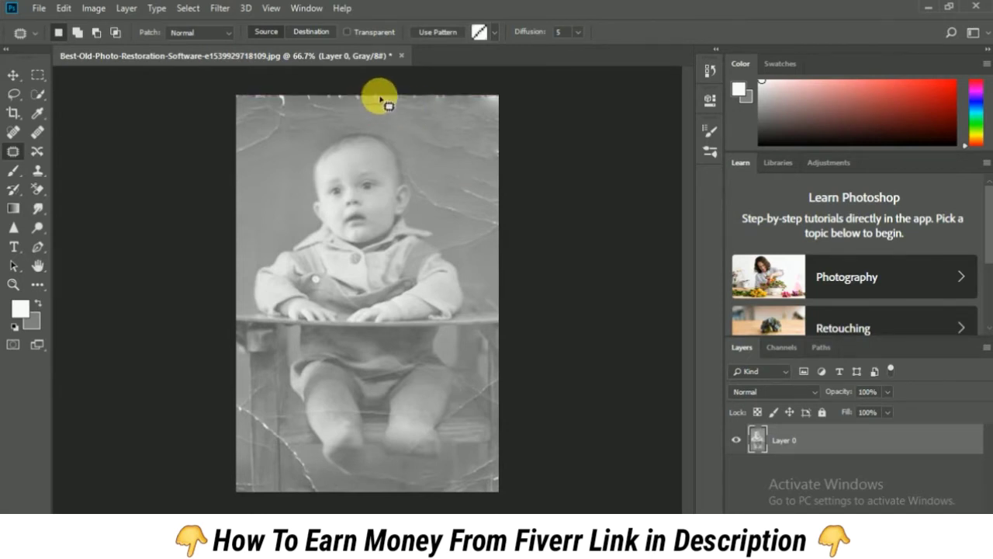
mouse_move(366, 98)
mouse_down()
mouse_move(380, 100)
mouse_move(428, 216)
mouse_move(415, 168)
mouse_move(435, 193)
mouse_move(485, 200)
mouse_move(460, 193)
mouse_move(475, 191)
mouse_move(499, 220)
mouse_up()
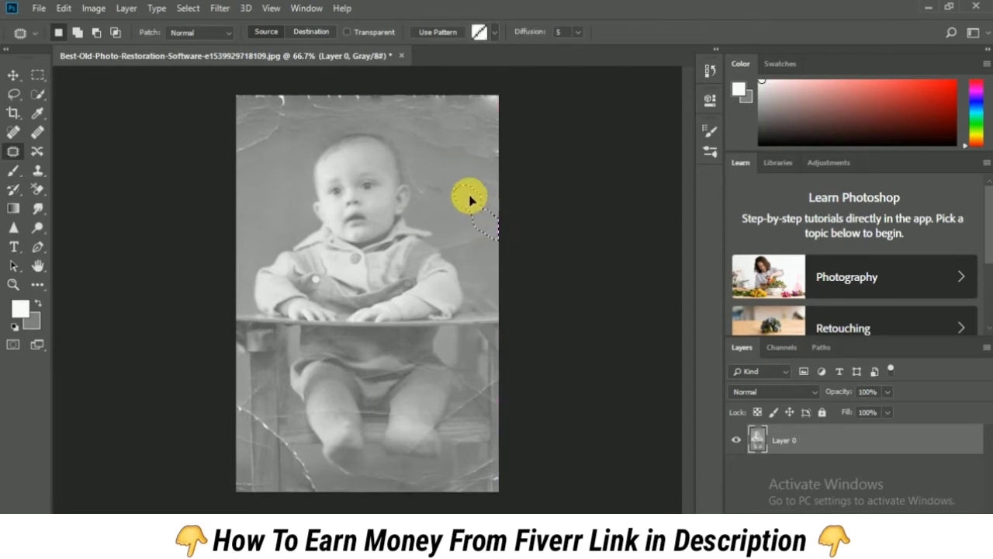
Outline the right-edge crease and patch the crack near the top-left with clean background.
drag(492, 228, 472, 208)
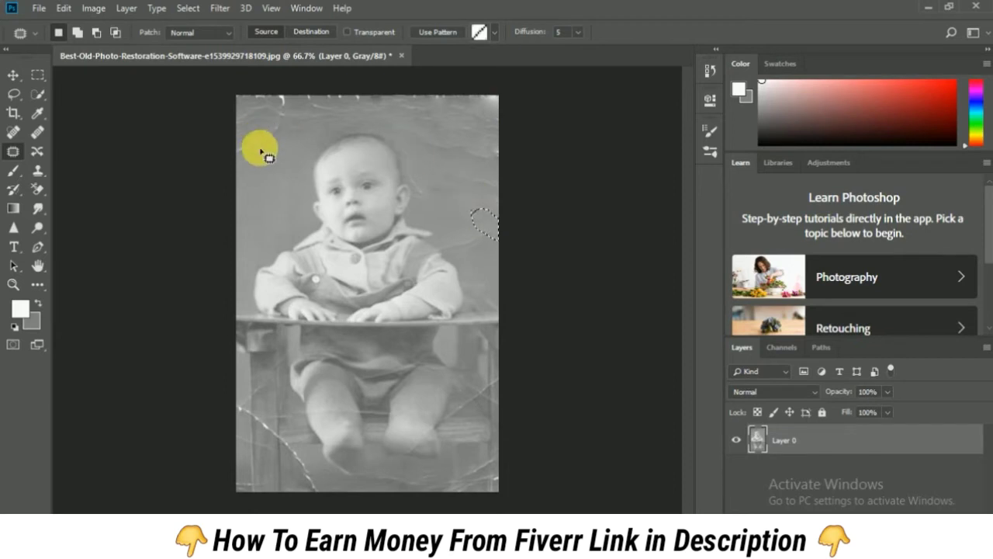
mouse_move(245, 161)
mouse_down()
mouse_move(260, 155)
mouse_move(259, 177)
mouse_up()
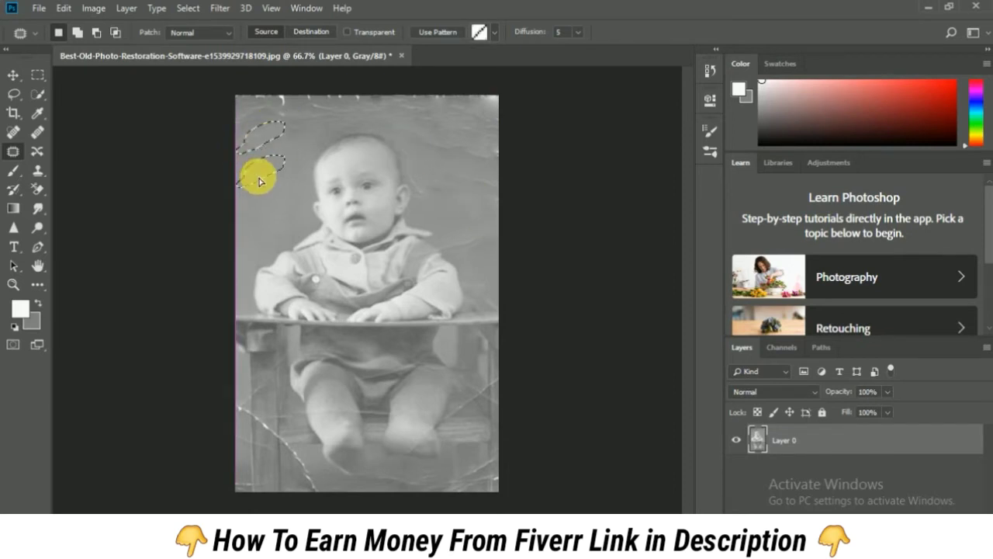
mouse_move(301, 141)
mouse_down()
mouse_move(289, 142)
mouse_move(288, 129)
mouse_move(270, 173)
mouse_up()
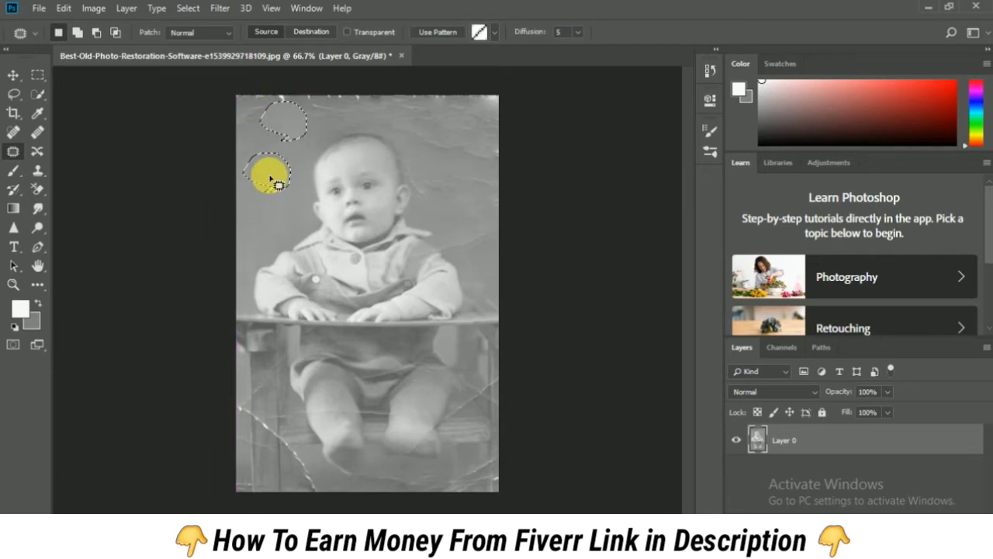
mouse_move(299, 128)
mouse_down()
mouse_move(304, 116)
mouse_move(267, 148)
mouse_up()
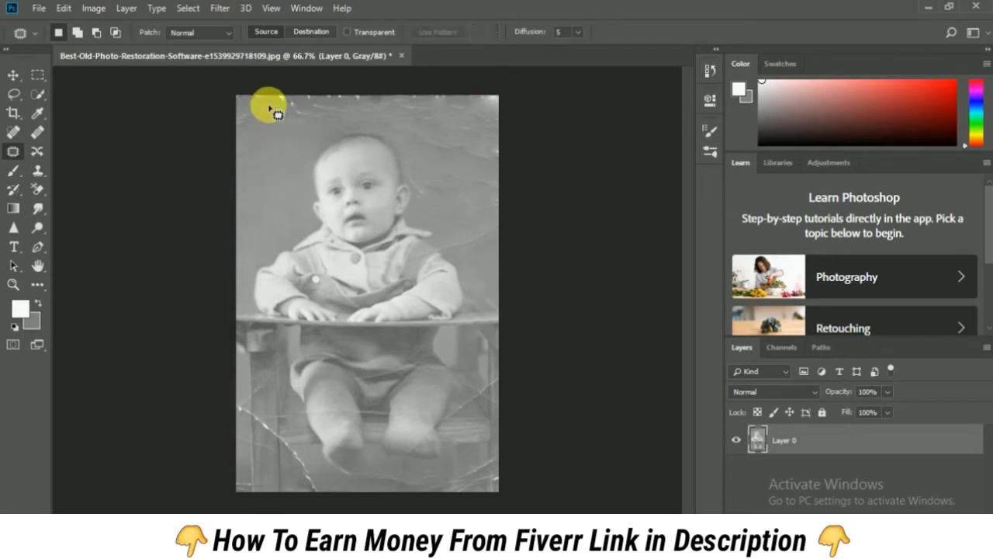
Patch the strip along the top edge and outline another small top-edge crack.
mouse_move(268, 104)
mouse_down()
mouse_move(303, 117)
mouse_move(279, 100)
mouse_move(314, 99)
mouse_up()
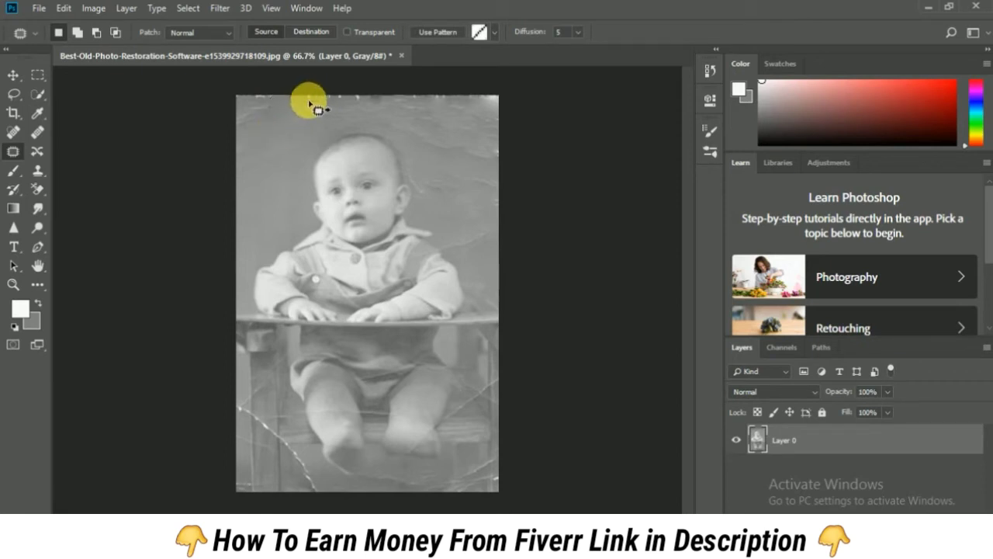
drag(308, 103, 309, 109)
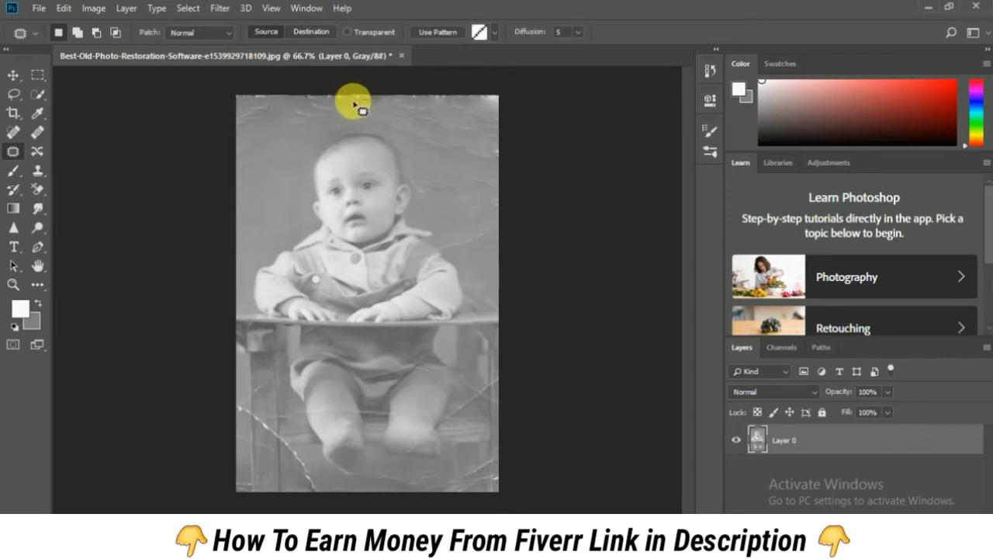
mouse_move(358, 102)
mouse_down()
mouse_move(348, 112)
mouse_move(246, 113)
mouse_move(274, 133)
mouse_move(303, 118)
mouse_up()
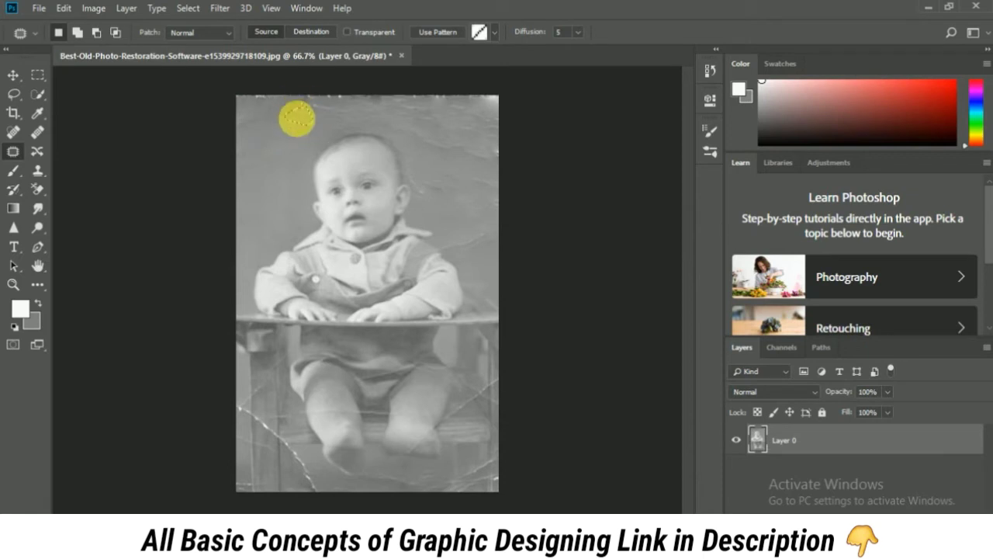
Patch the remaining creases along the top edge onto clean background, clearing leftover selections.
drag(303, 118, 284, 133)
mouse_move(411, 105)
mouse_down()
mouse_move(403, 110)
mouse_move(432, 147)
mouse_up()
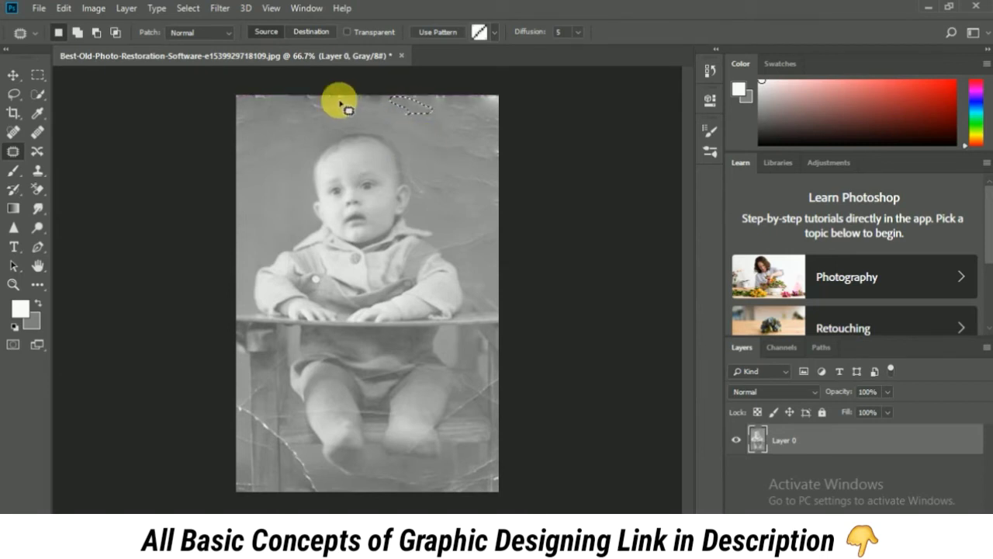
mouse_move(308, 98)
mouse_down()
mouse_move(353, 118)
mouse_move(332, 96)
mouse_move(318, 106)
mouse_move(311, 100)
mouse_move(439, 111)
mouse_move(423, 98)
mouse_up()
key(ctrl+d)
drag(436, 101, 442, 135)
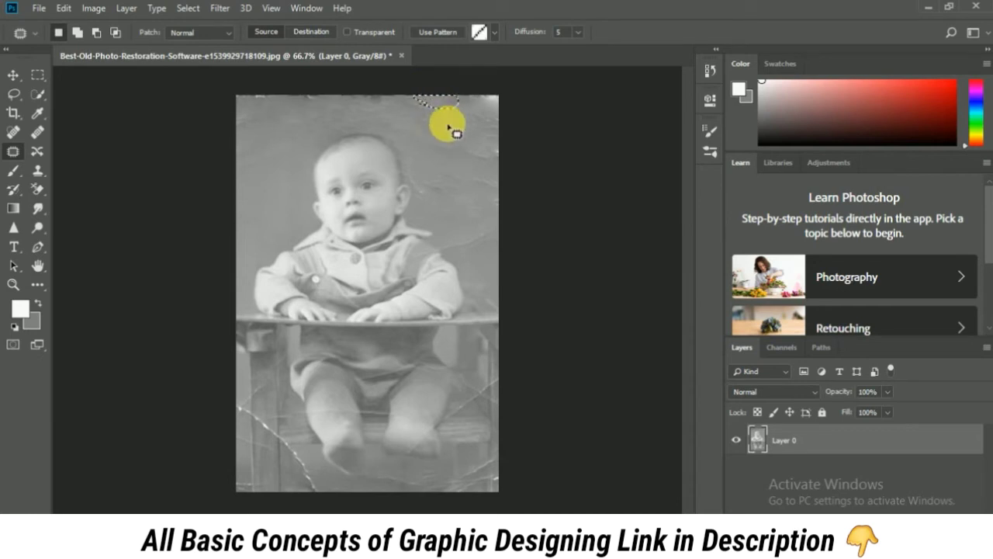
key(ctrl+d)
Patch the top-left corner crack, then outline a small top-edge crack and the tear beside the head.
mouse_move(252, 109)
mouse_down()
mouse_move(255, 84)
mouse_move(250, 111)
mouse_move(255, 101)
mouse_move(265, 125)
mouse_move(244, 113)
mouse_up()
key(ctrl+d)
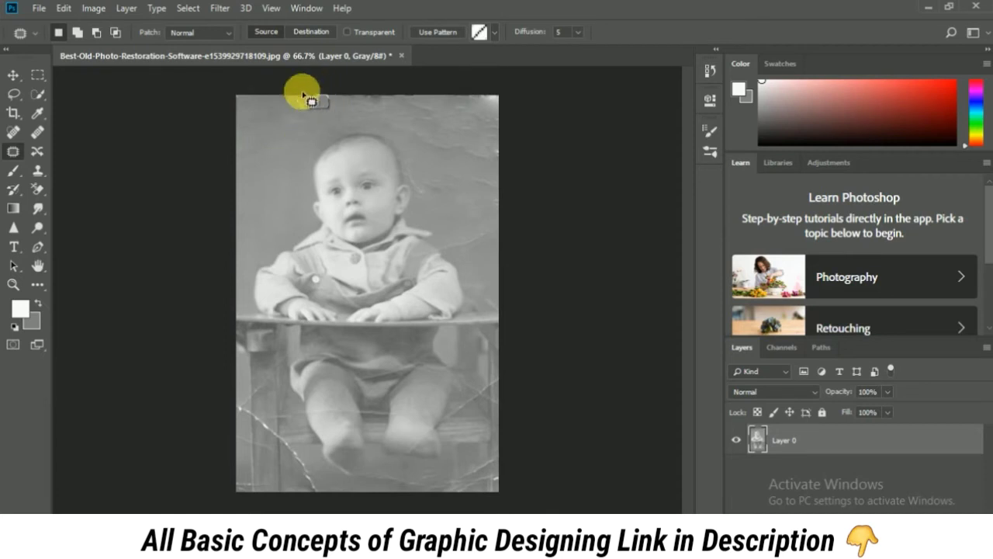
drag(304, 95, 307, 114)
mouse_move(413, 170)
mouse_down()
mouse_move(419, 196)
mouse_move(428, 170)
mouse_move(473, 259)
mouse_move(492, 244)
mouse_move(481, 229)
mouse_move(474, 245)
mouse_move(463, 203)
mouse_move(472, 240)
mouse_move(476, 210)
mouse_move(494, 202)
mouse_move(488, 208)
mouse_up()
Patch the cracks along the bottom edge and at the lower-right edge with nearby clean texture.
key(ctrl+d)
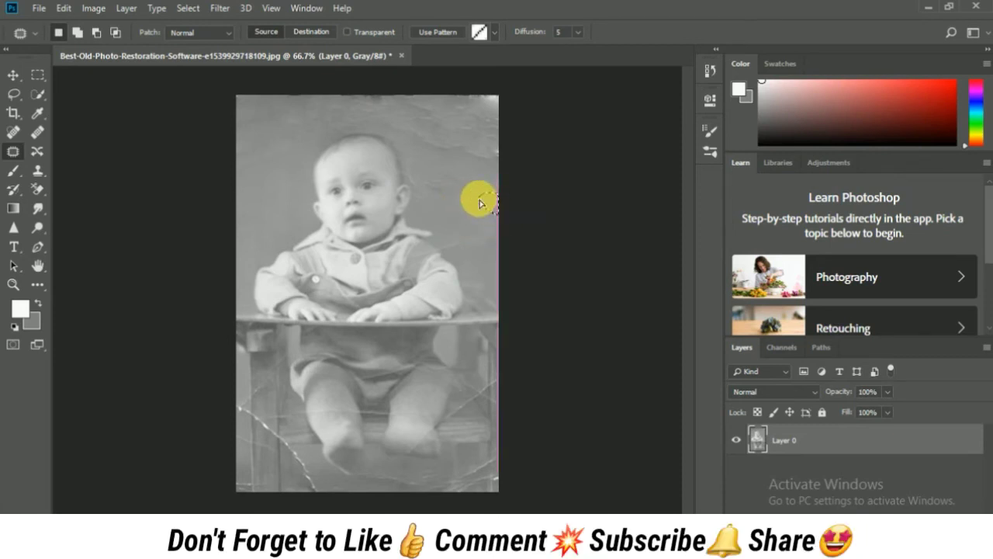
mouse_move(278, 415)
mouse_down()
mouse_move(261, 408)
mouse_move(299, 471)
mouse_move(311, 453)
mouse_move(290, 457)
mouse_move(314, 483)
mouse_move(313, 469)
mouse_move(301, 467)
mouse_move(458, 484)
mouse_move(487, 466)
mouse_move(471, 485)
mouse_up()
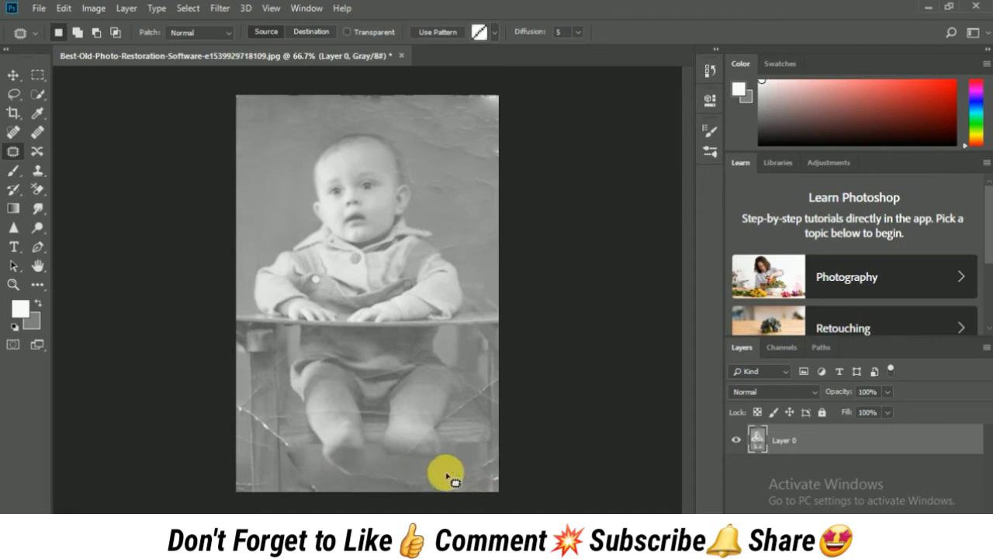
drag(470, 485, 410, 472)
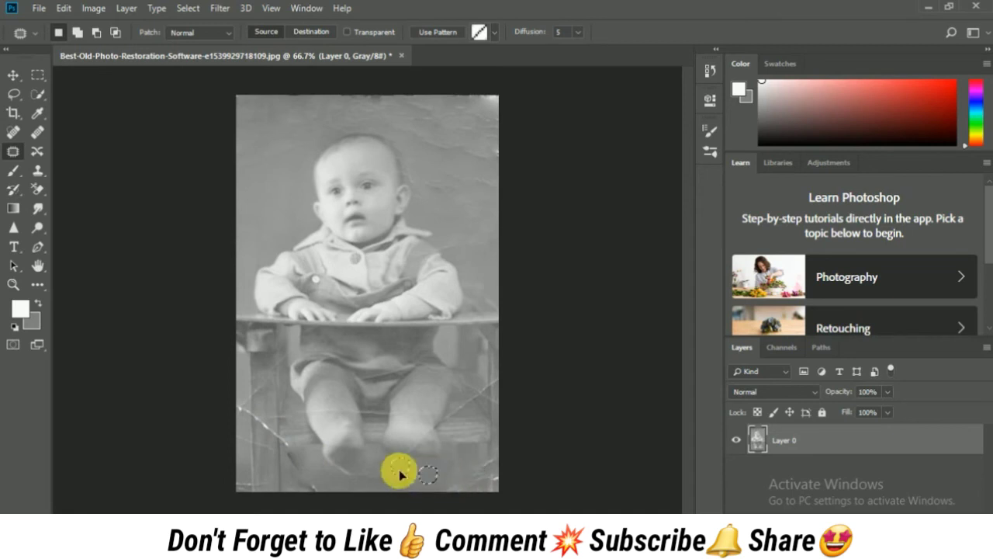
drag(461, 476, 399, 470)
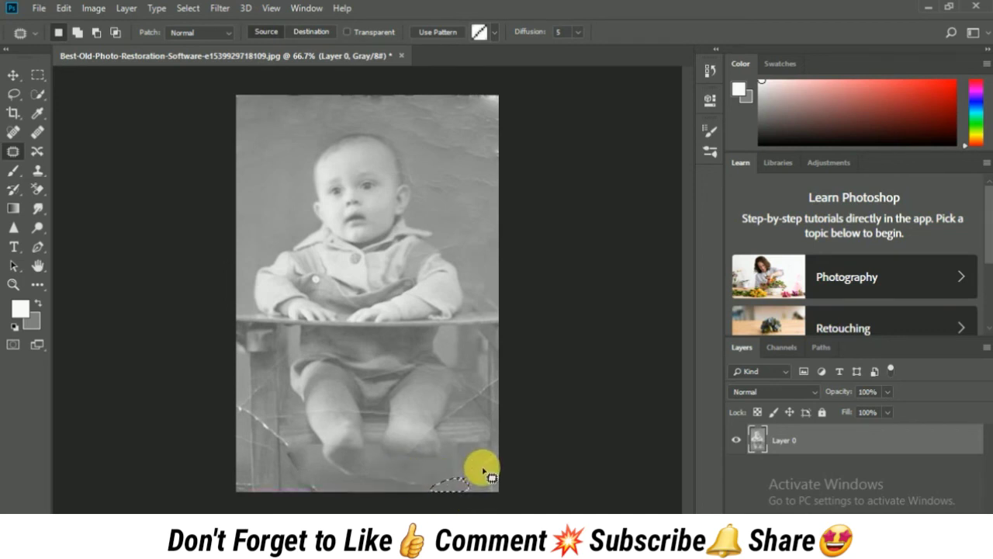
drag(475, 469, 484, 474)
drag(450, 481, 472, 477)
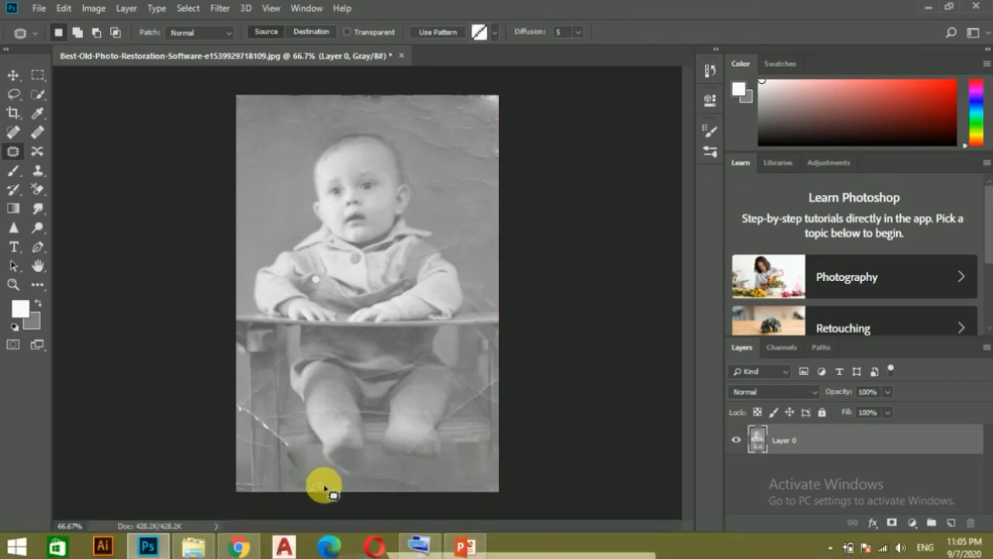
Cover the bottom-edge crack with clean floor from above, then outline the crease by the left chair leg.
drag(319, 485, 320, 483)
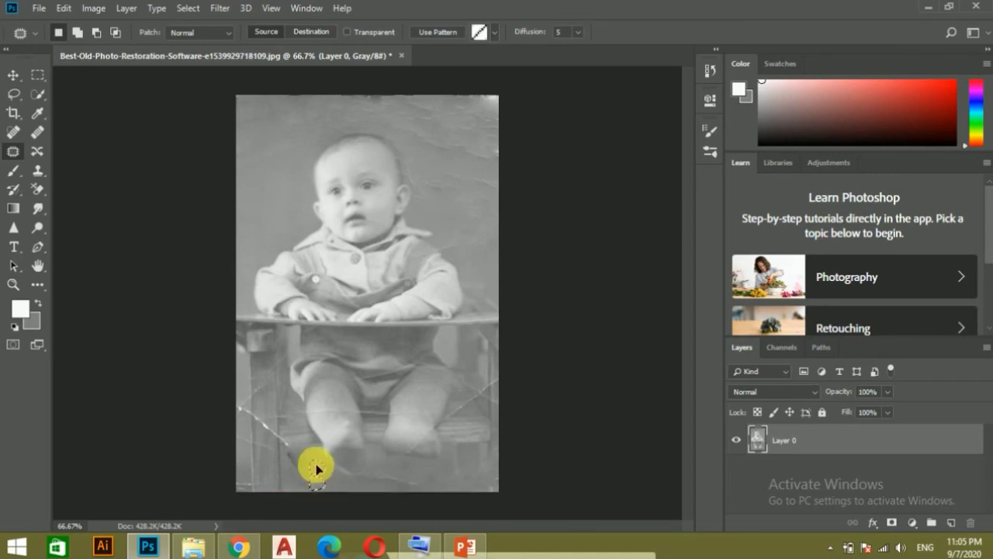
mouse_move(315, 465)
mouse_down()
mouse_move(258, 408)
mouse_move(269, 461)
mouse_move(271, 427)
mouse_move(256, 421)
mouse_move(271, 441)
mouse_move(274, 433)
mouse_move(269, 453)
mouse_move(279, 419)
mouse_up()
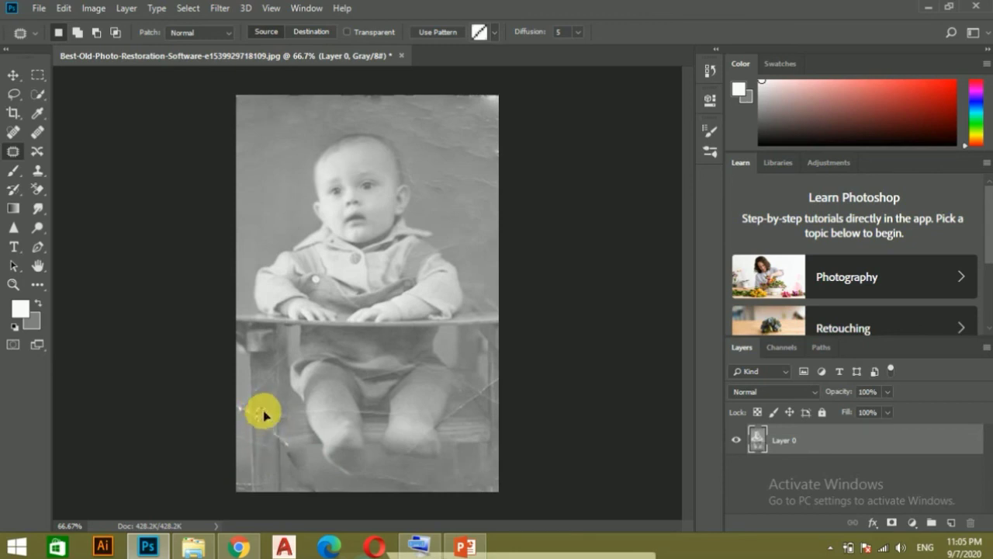
mouse_move(265, 400)
mouse_down()
mouse_move(280, 380)
mouse_move(266, 355)
mouse_move(272, 382)
mouse_up()
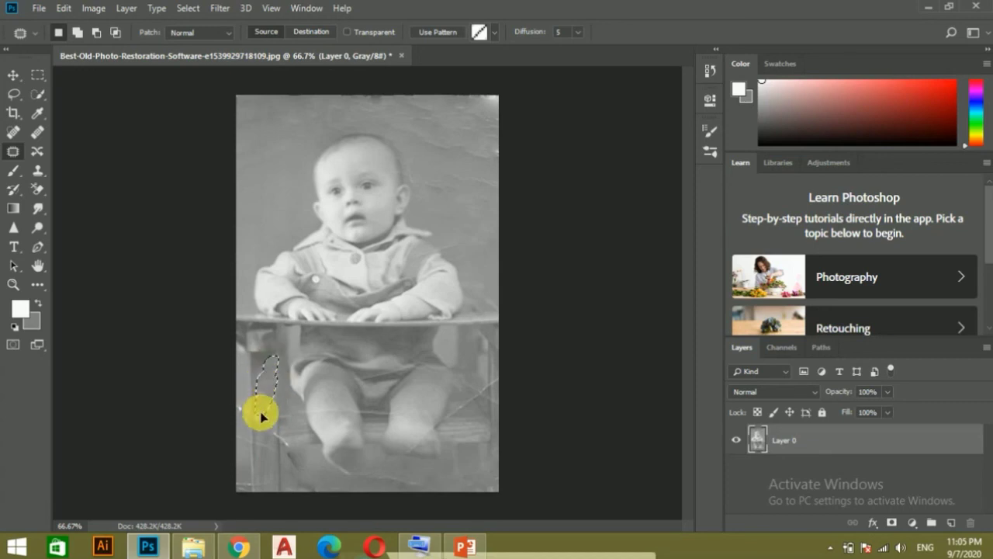